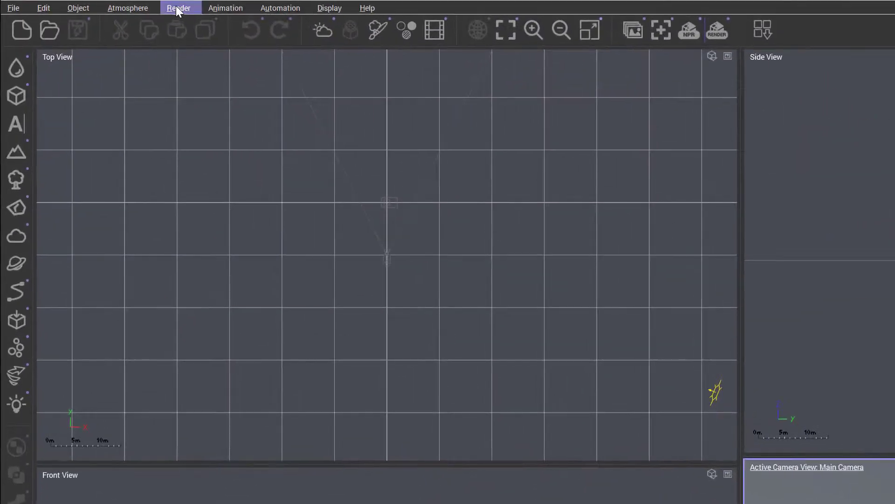
Open the render options and reposition the dialog so all its settings are in view
{"action": "left_click", "coordinate": [96, 4]}
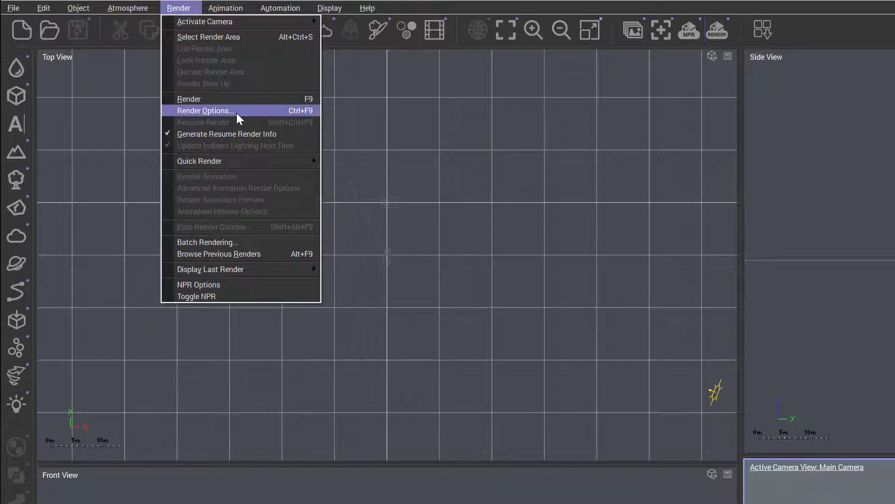
{"action": "right_click", "coordinate": [721, 26]}
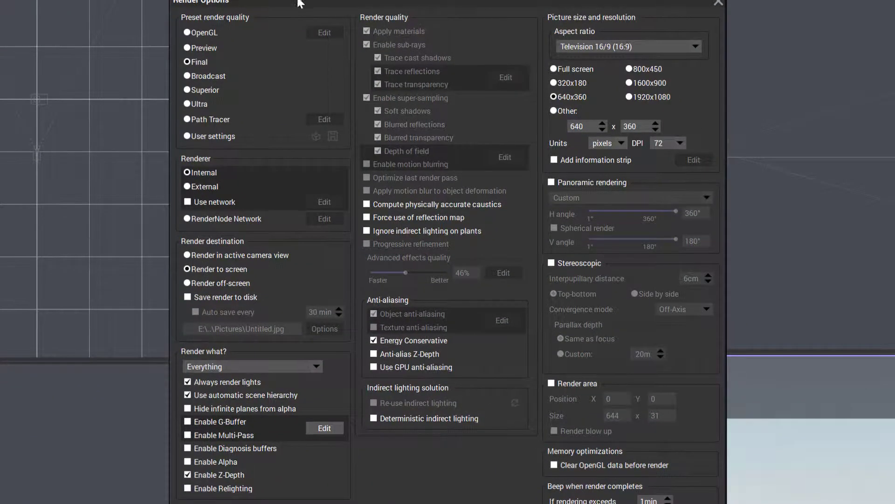
{"action": "left_click_drag", "start_coordinate": [300, 3], "coordinate": [403, 7]}
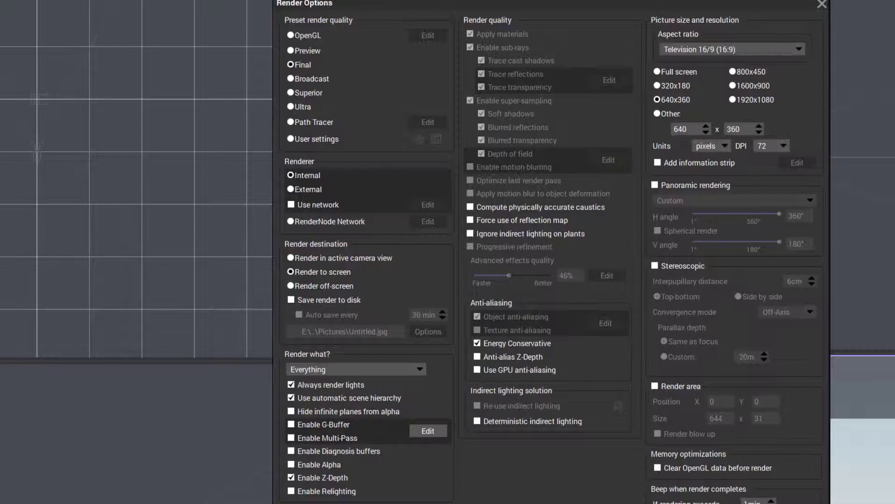
{"action": "left_click_drag", "start_coordinate": [557, 4], "coordinate": [477, 20]}
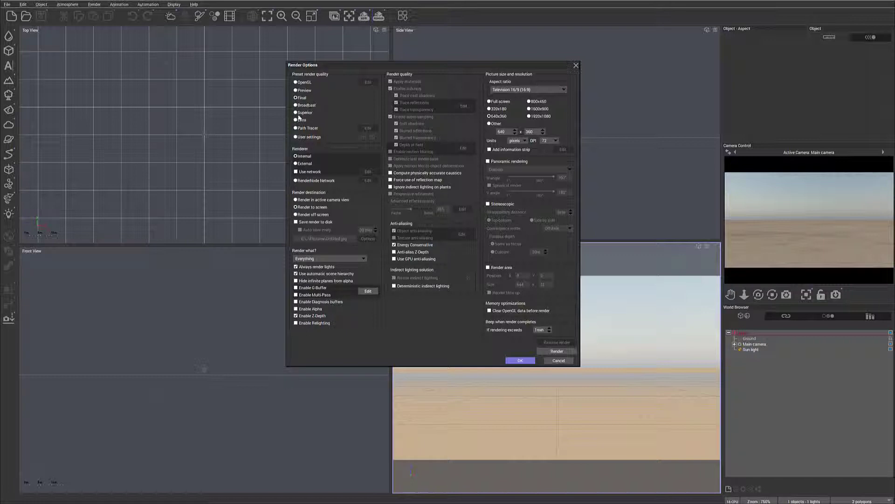
Look through the User settings, Preview and OpenGL quality presets, including the OpenGL quality boost option, without changing it
{"action": "left_click", "coordinate": [296, 137]}
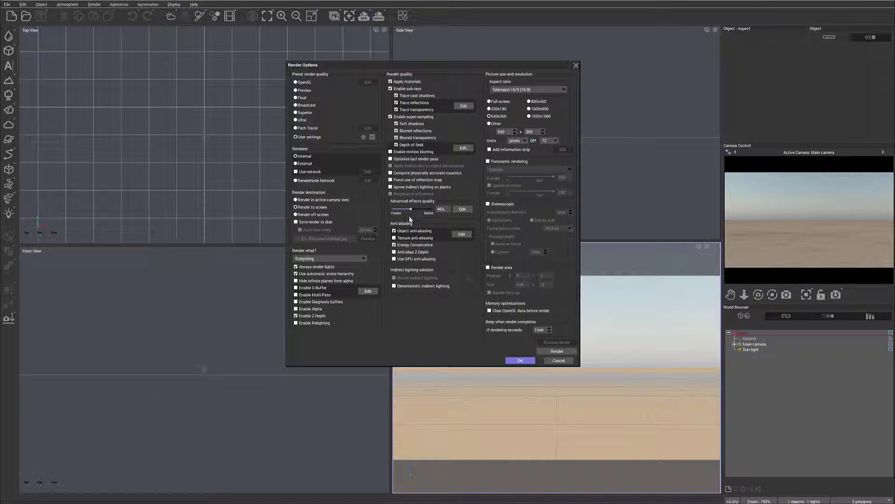
{"action": "left_click", "coordinate": [304, 90]}
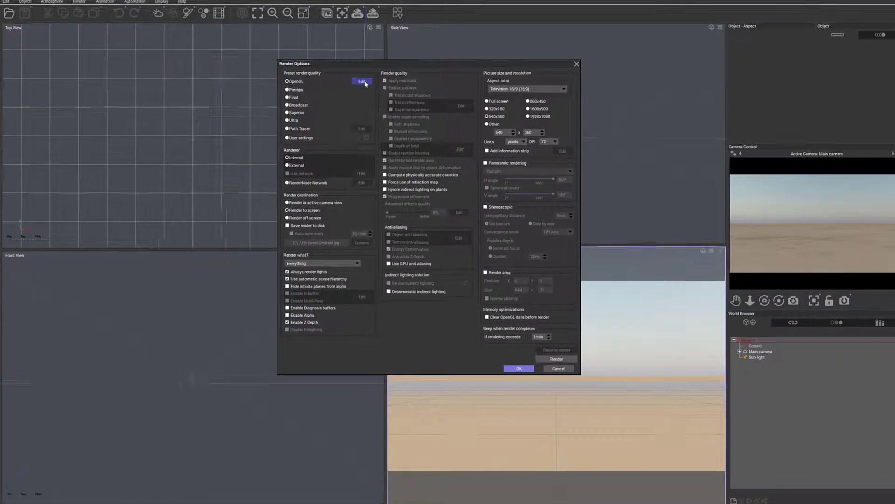
{"action": "left_click", "coordinate": [364, 82]}
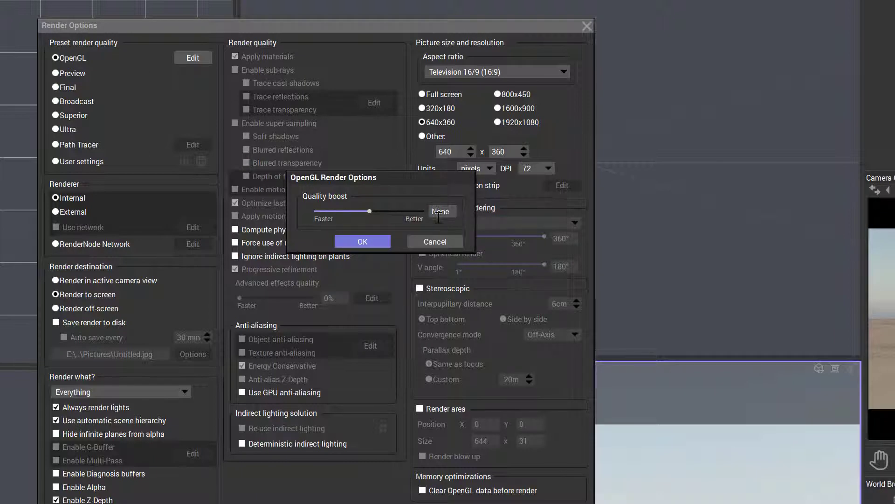
{"action": "left_click", "coordinate": [440, 242]}
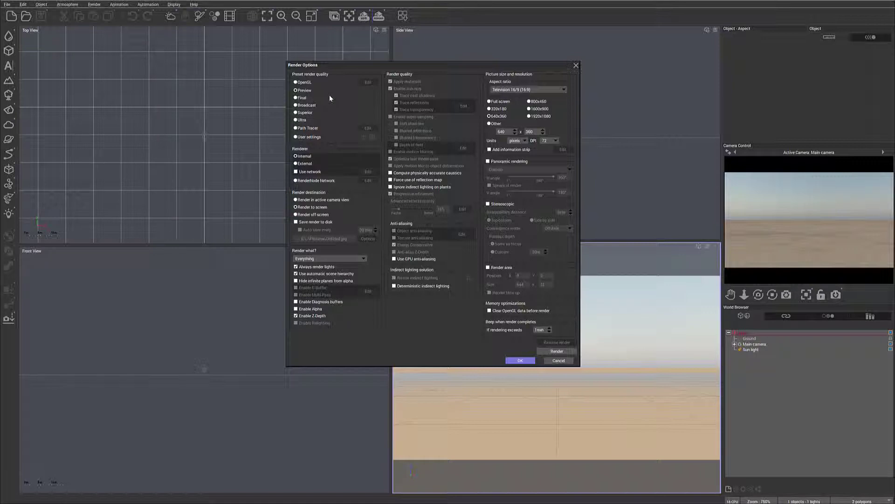
Compare which render quality options the Preview, Final, Superior and User settings presets use, ending on Final
{"action": "left_click", "coordinate": [329, 98]}
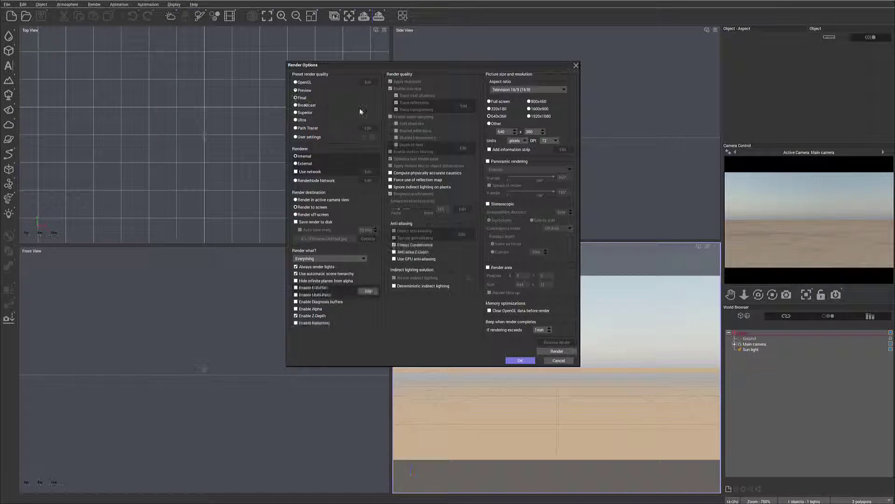
{"action": "left_click", "coordinate": [309, 90]}
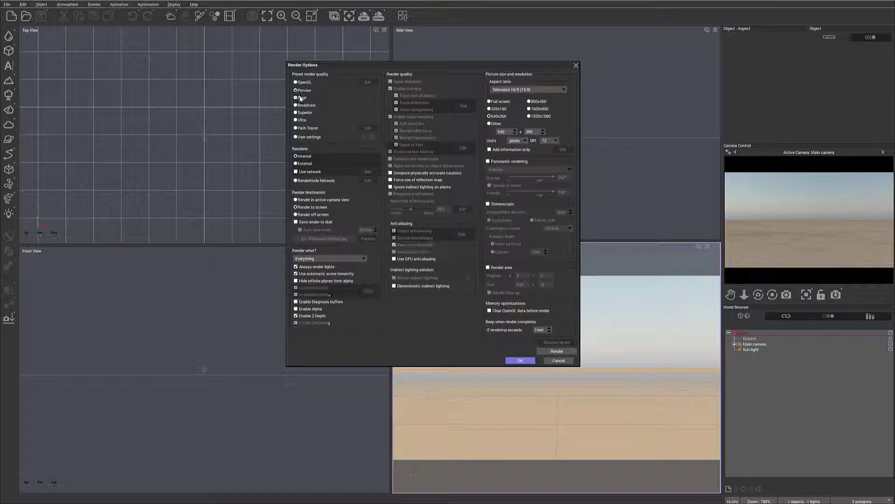
{"action": "left_click", "coordinate": [301, 98]}
{"action": "left_click", "coordinate": [296, 112]}
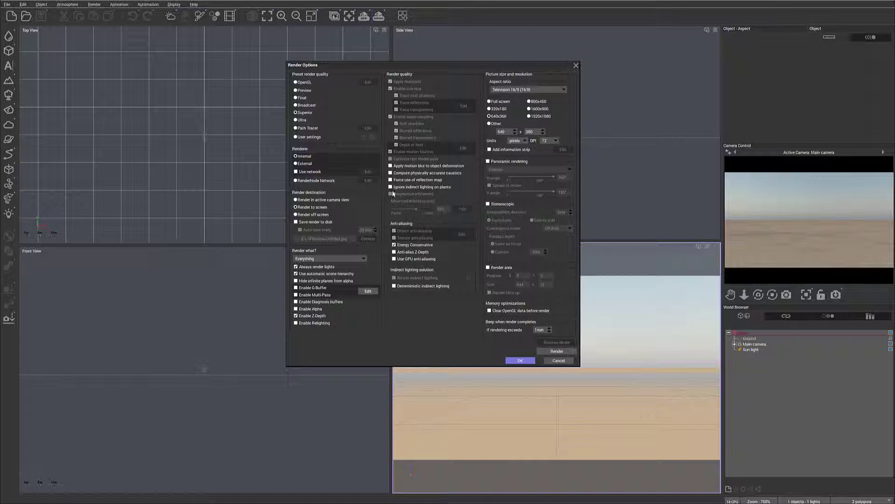
{"action": "left_click", "coordinate": [296, 137]}
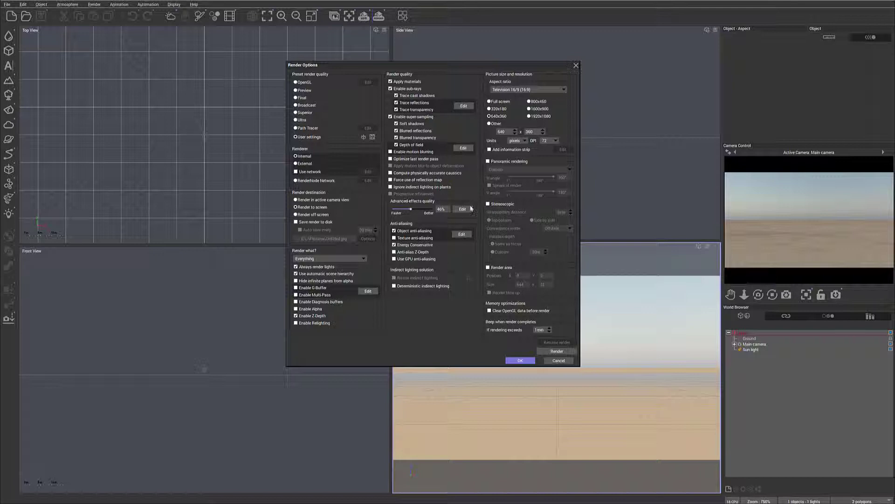
{"action": "left_click", "coordinate": [299, 98]}
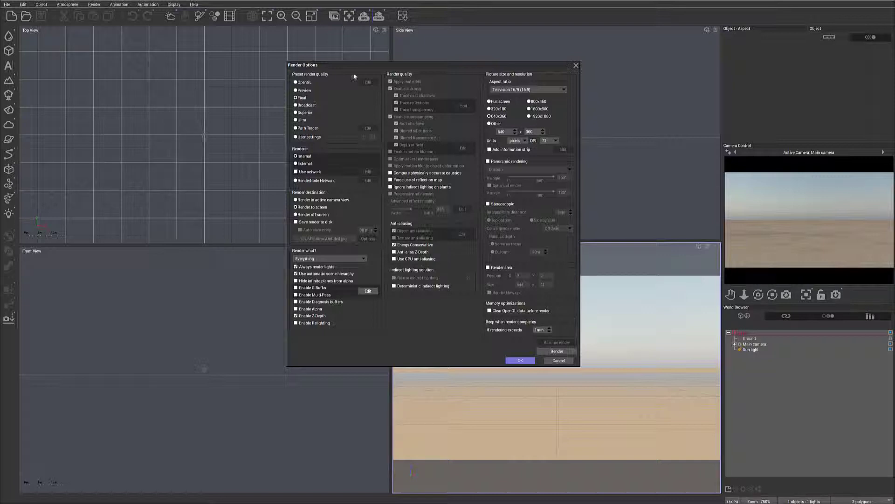
Alternate between the Final and Broadcast presets to compare their motion blurring and anti-aliasing options, ending on Broadcast
{"action": "left_click", "coordinate": [303, 106]}
{"action": "left_click", "coordinate": [303, 98]}
{"action": "left_click", "coordinate": [307, 105]}
{"action": "left_click", "coordinate": [301, 98]}
{"action": "left_click", "coordinate": [304, 106]}
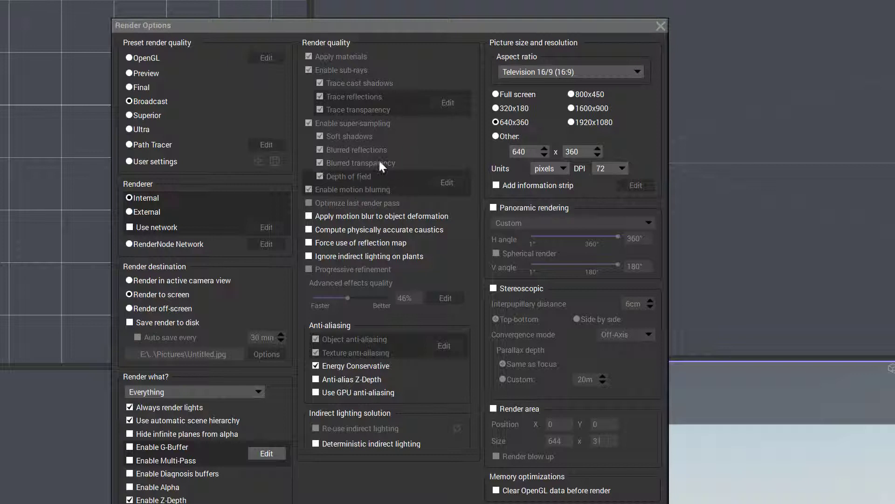
Compare the advanced effects quality and motion blur options across the Final, Broadcast, Superior and Ultra presets
{"action": "left_click", "coordinate": [138, 87]}
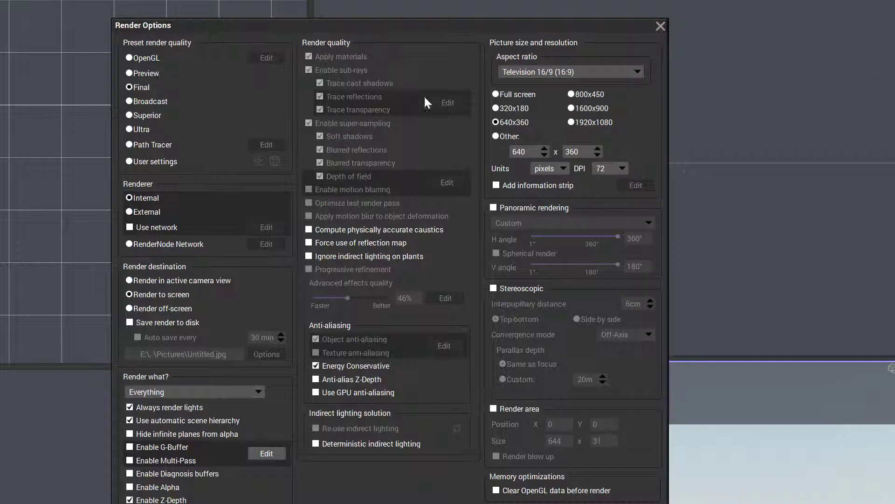
{"action": "left_click", "coordinate": [146, 118]}
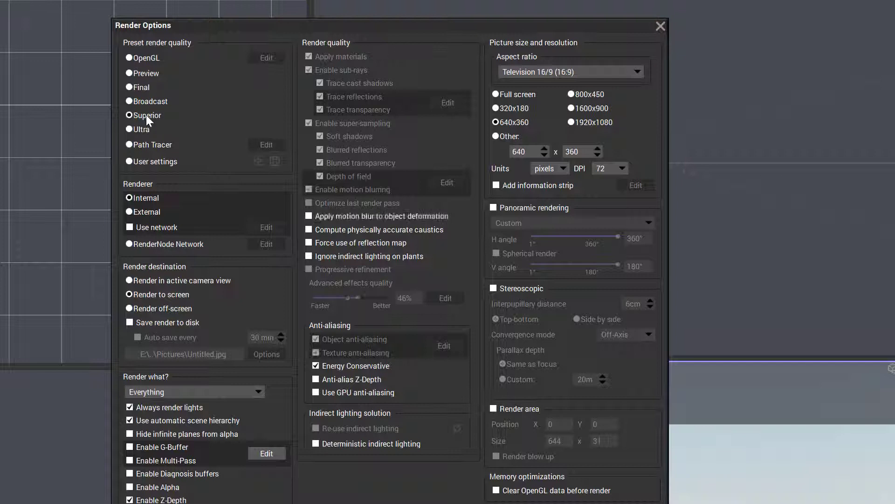
{"action": "left_click", "coordinate": [140, 101]}
{"action": "left_click", "coordinate": [134, 88]}
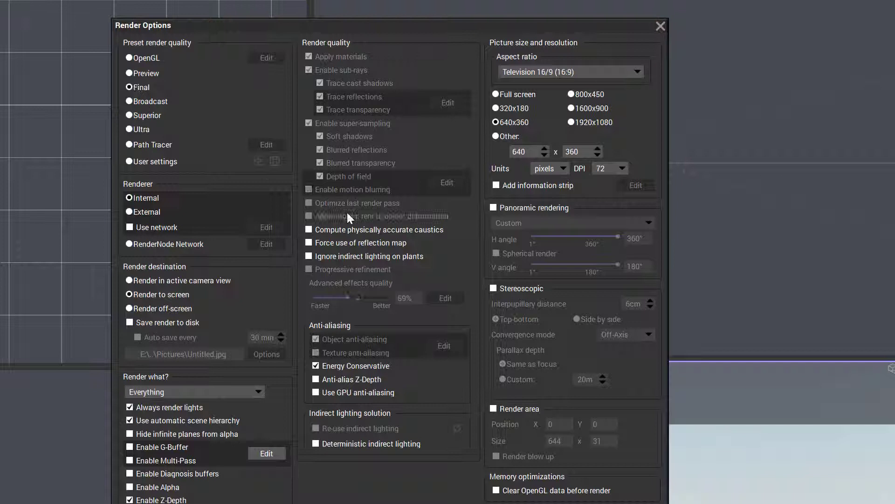
{"action": "left_click", "coordinate": [153, 115]}
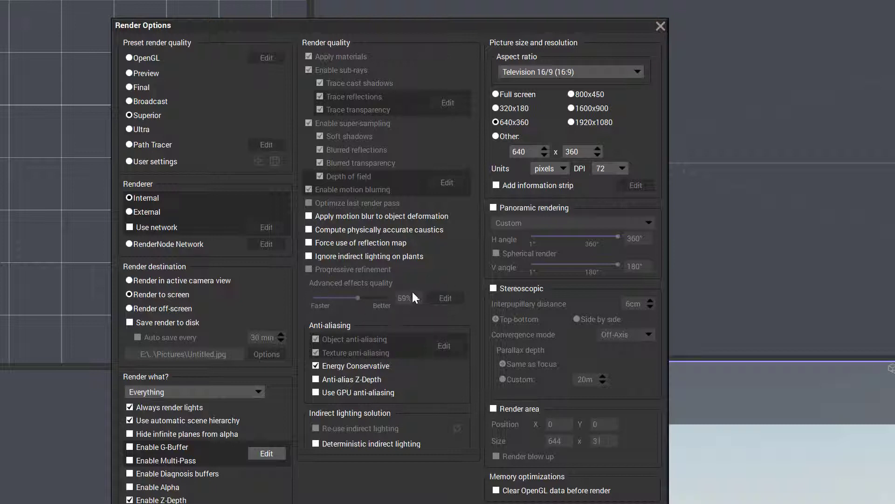
{"action": "left_click", "coordinate": [146, 130]}
Choose the Path Tracer preset and review its sampling, rendering time and OpenCL usage options
{"action": "left_click", "coordinate": [150, 144]}
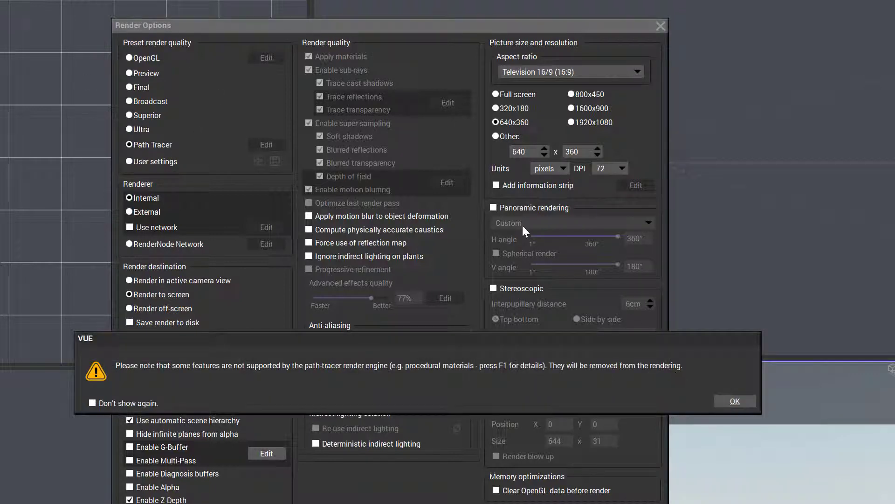
{"action": "left_click_drag", "start_coordinate": [269, 337], "coordinate": [238, 232]}
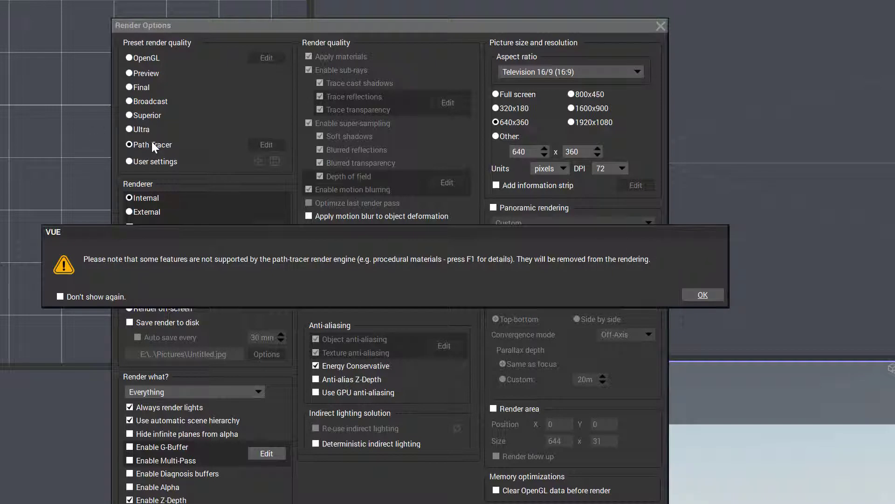
{"action": "left_click", "coordinate": [713, 293]}
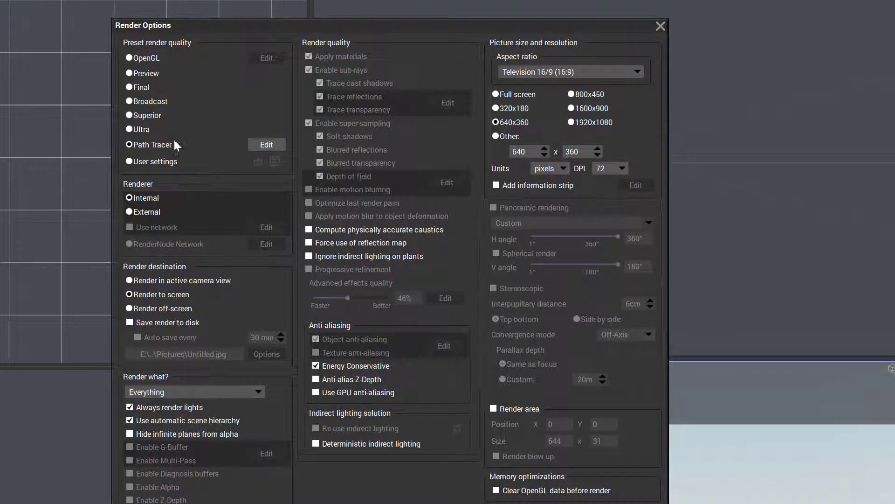
{"action": "left_click", "coordinate": [263, 145]}
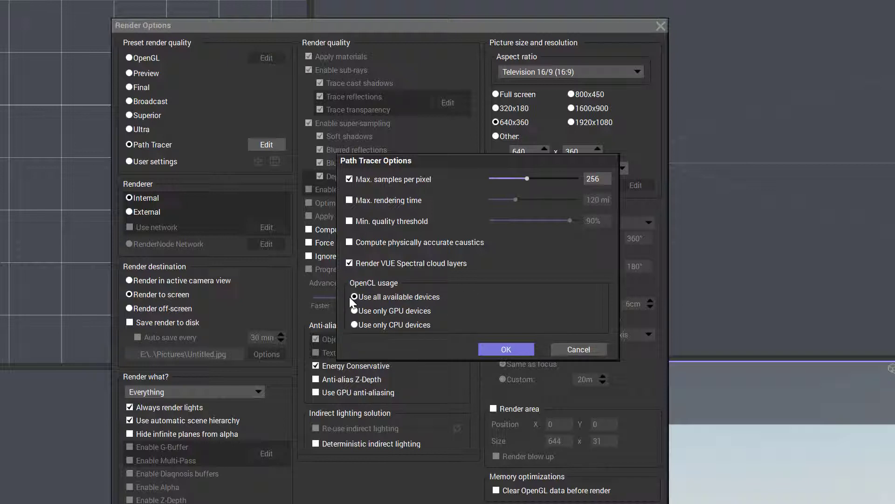
{"action": "left_click", "coordinate": [528, 346]}
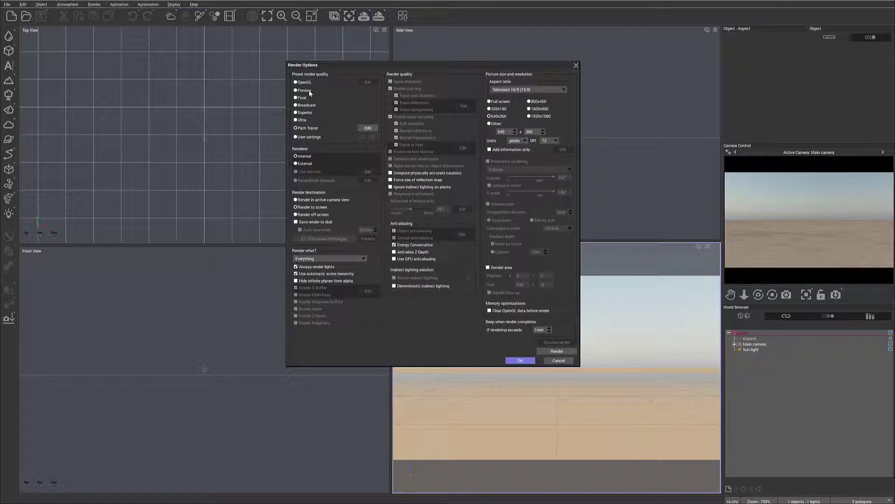
Set the render quality preset to User settings and review the general advanced effects options, leaving them unchanged
{"action": "left_click", "coordinate": [296, 138]}
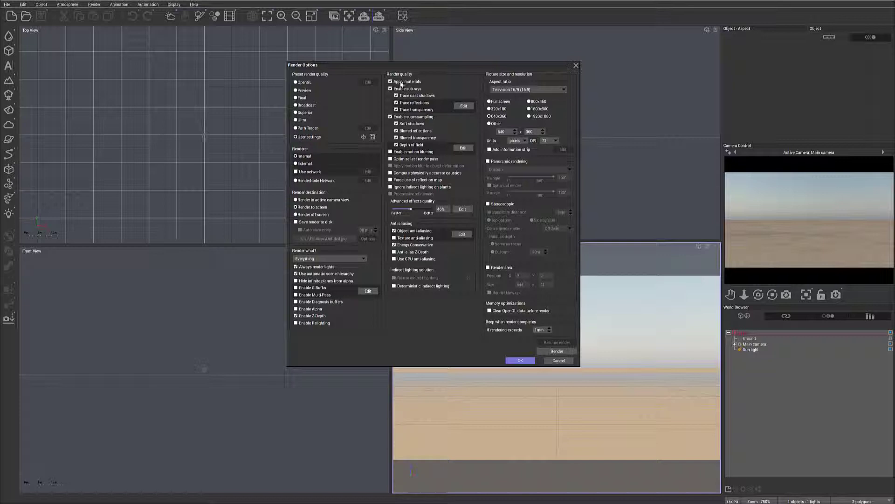
{"action": "mouse_move", "coordinate": [411, 209]}
{"action": "left_mouse_down"}
{"action": "mouse_move", "coordinate": [424, 209]}
{"action": "mouse_move", "coordinate": [411, 209]}
{"action": "left_mouse_up"}
{"action": "left_click", "coordinate": [462, 209]}
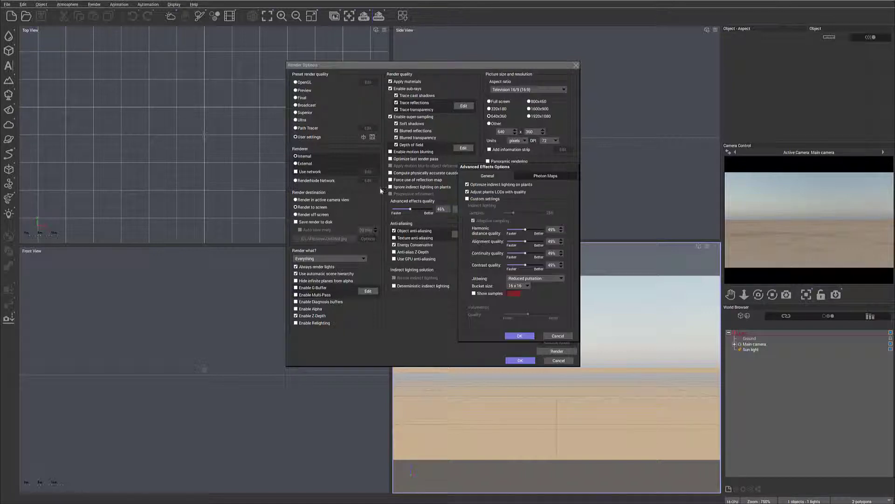
{"action": "left_click", "coordinate": [558, 336]}
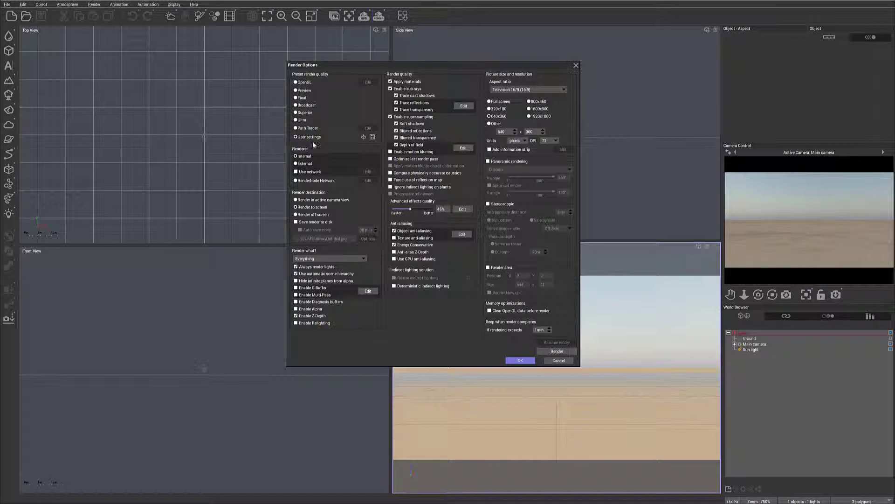